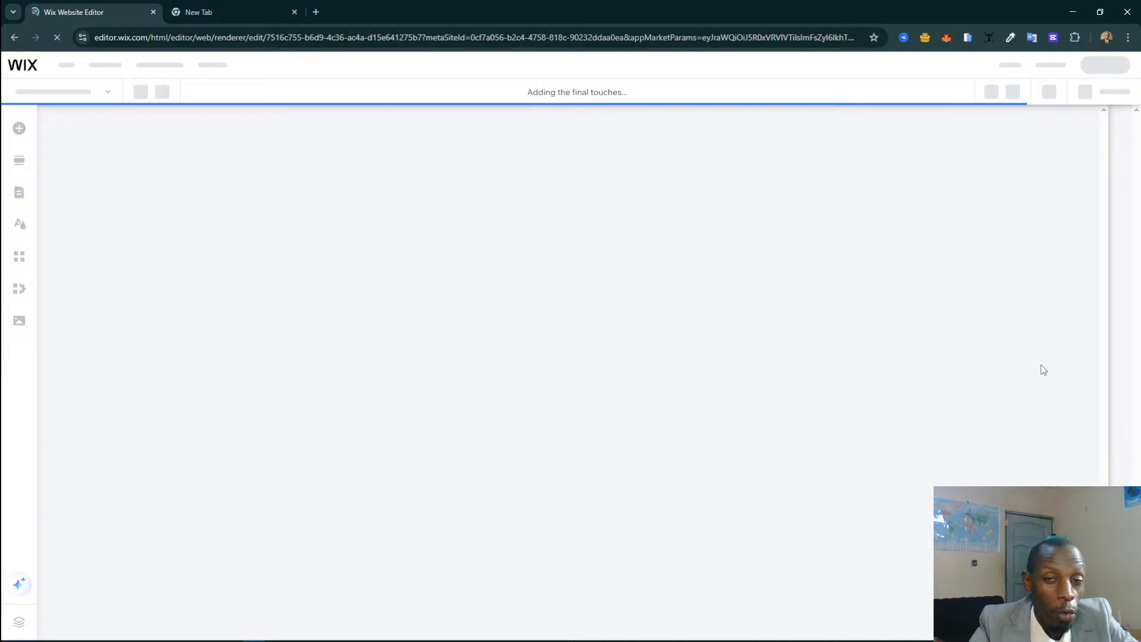
Open an app from the Wix App Market search results for online course.
{"action": "left_click", "coordinate": [227, 12]}
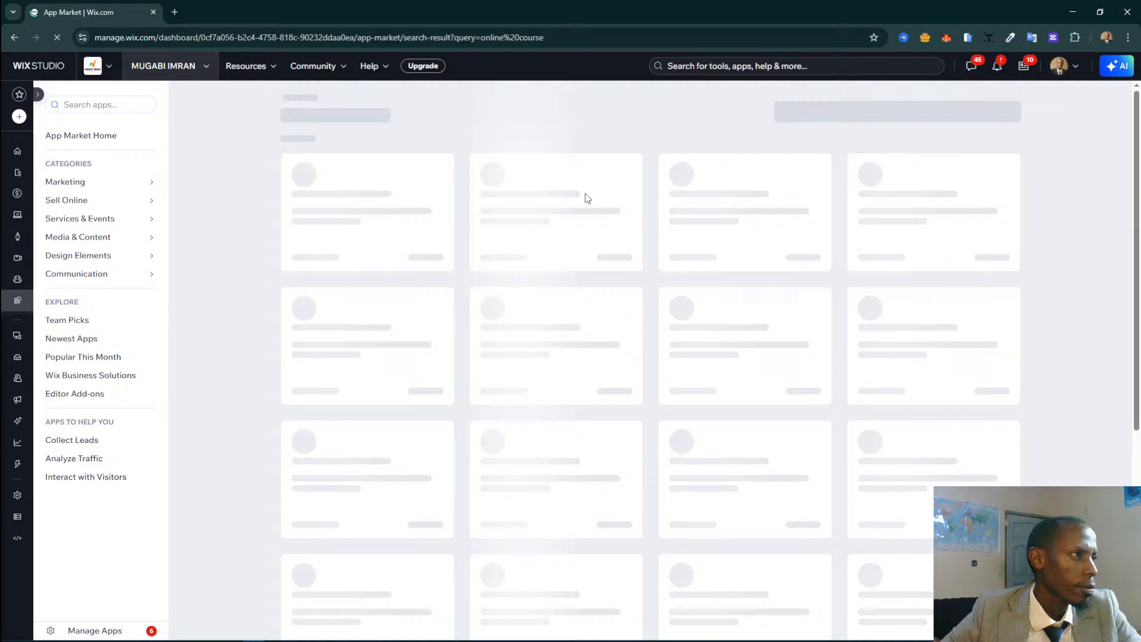
{"action": "left_click", "coordinate": [665, 288]}
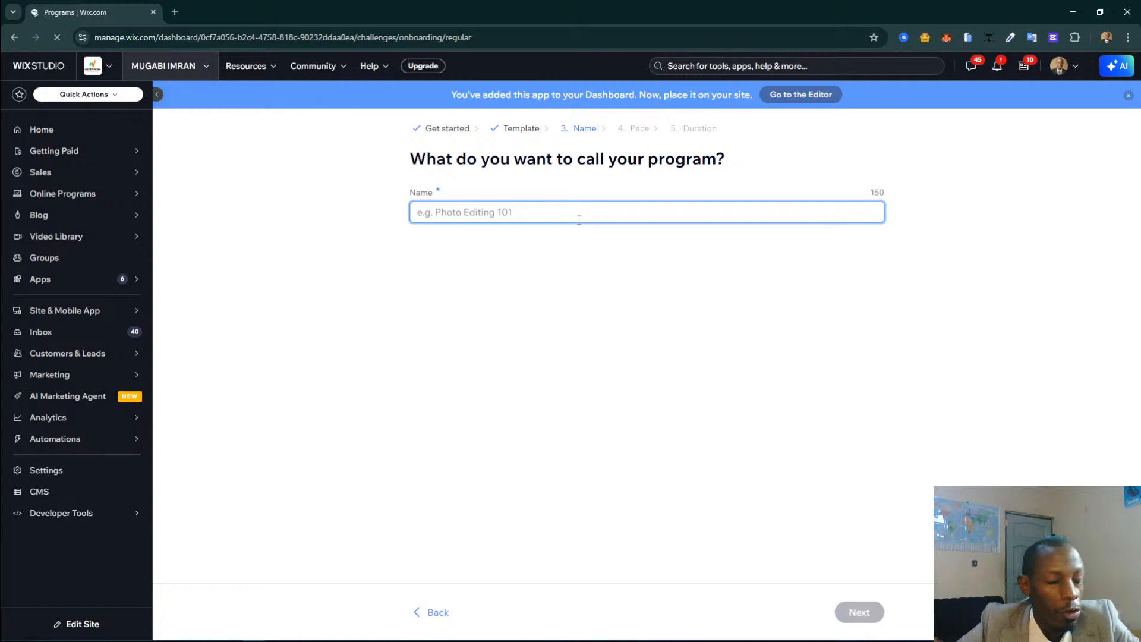
Open a new browser tab to look up a reference course for naming the program.
{"action": "key", "text": "ctrl+t"}
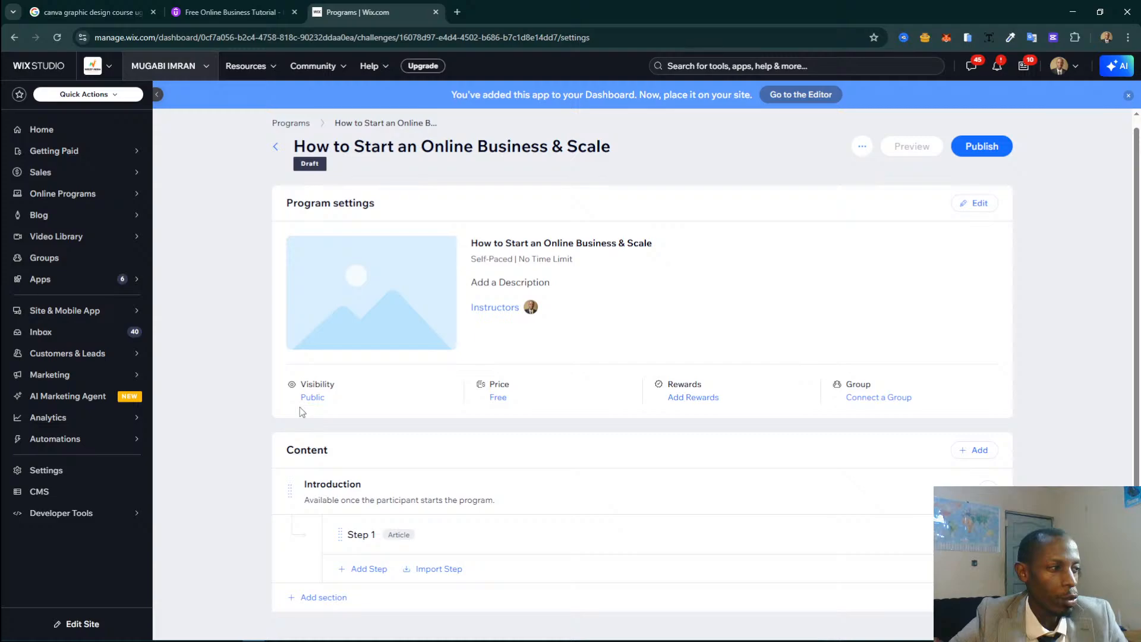
Open the program's basic info through its description and add the online advertising category.
{"action": "left_click", "coordinate": [505, 283]}
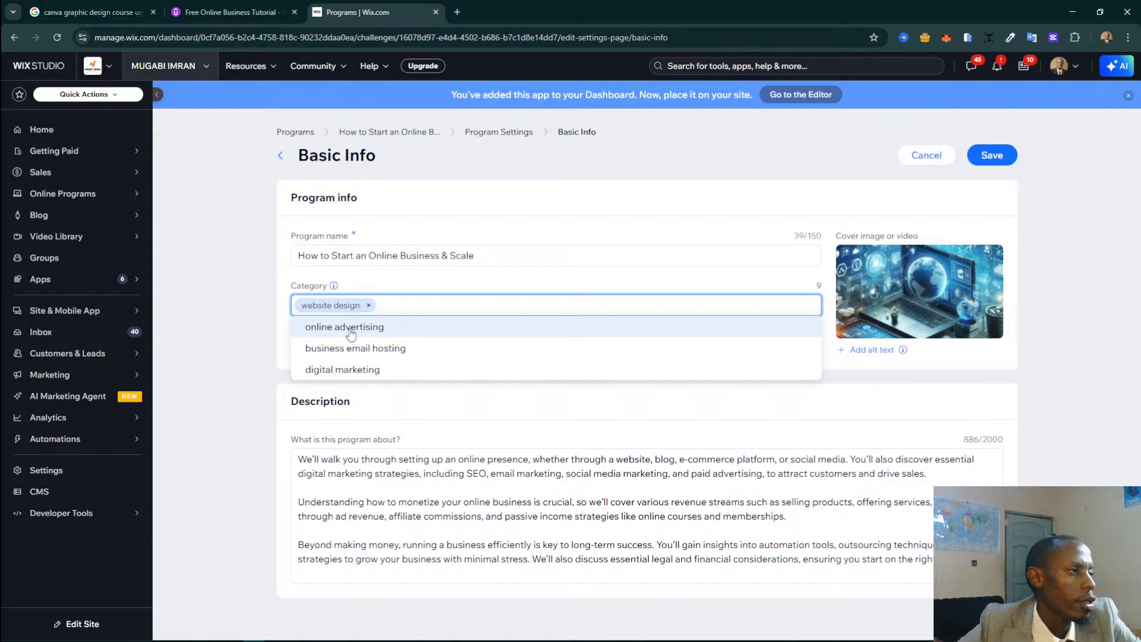
{"action": "left_click", "coordinate": [351, 328]}
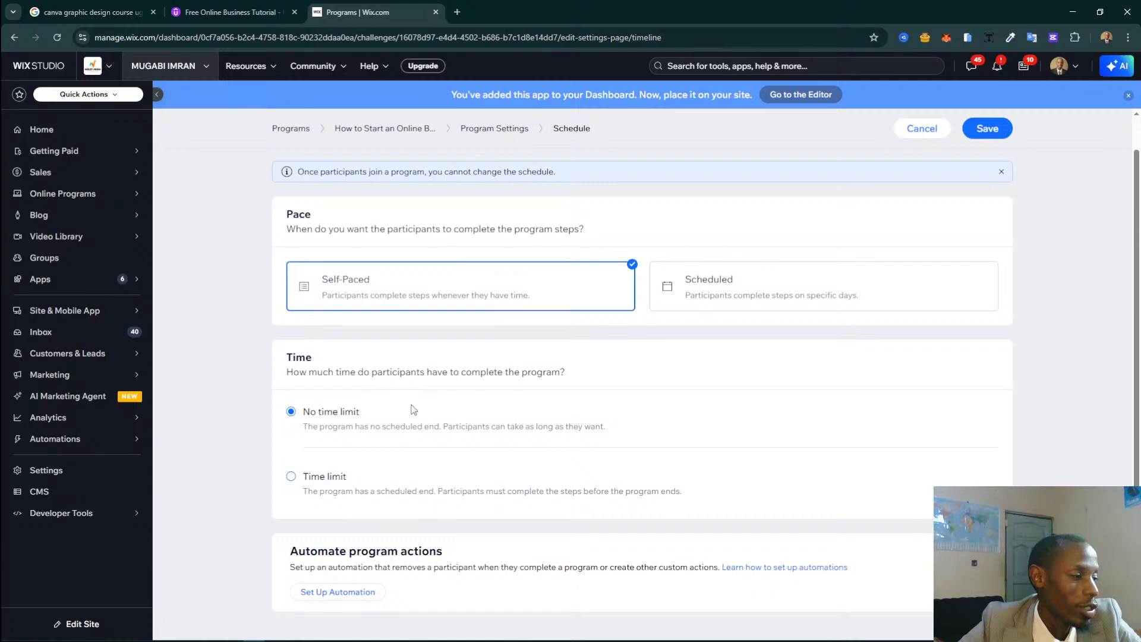
Leave the program's schedule settings and set its pricing option to Free.
{"action": "left_click", "coordinate": [15, 38]}
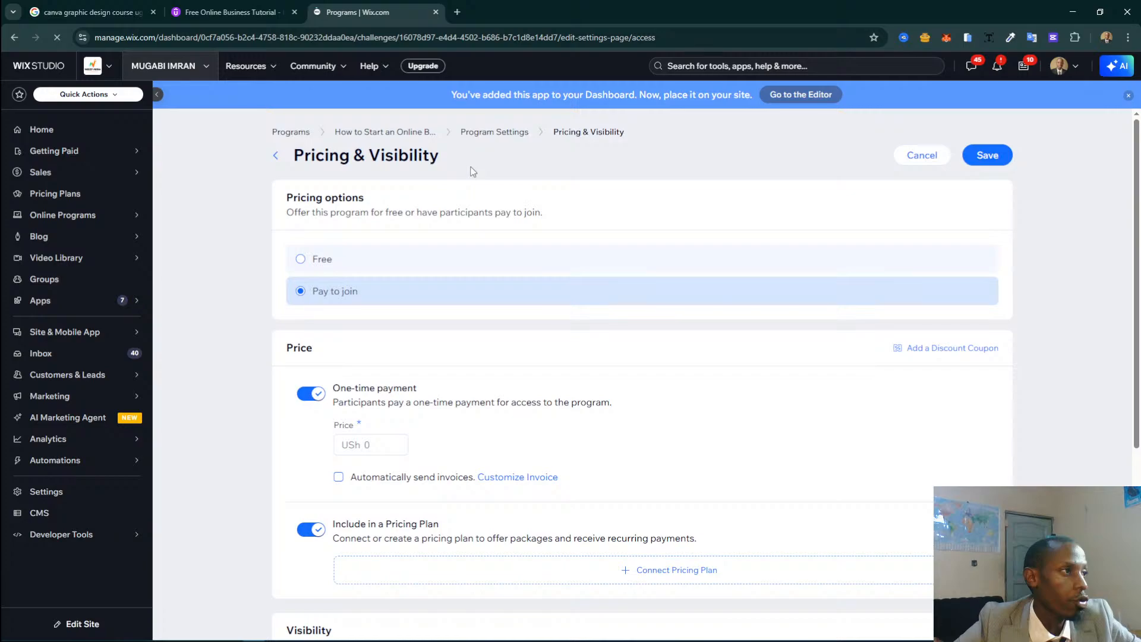
{"action": "left_click", "coordinate": [357, 259]}
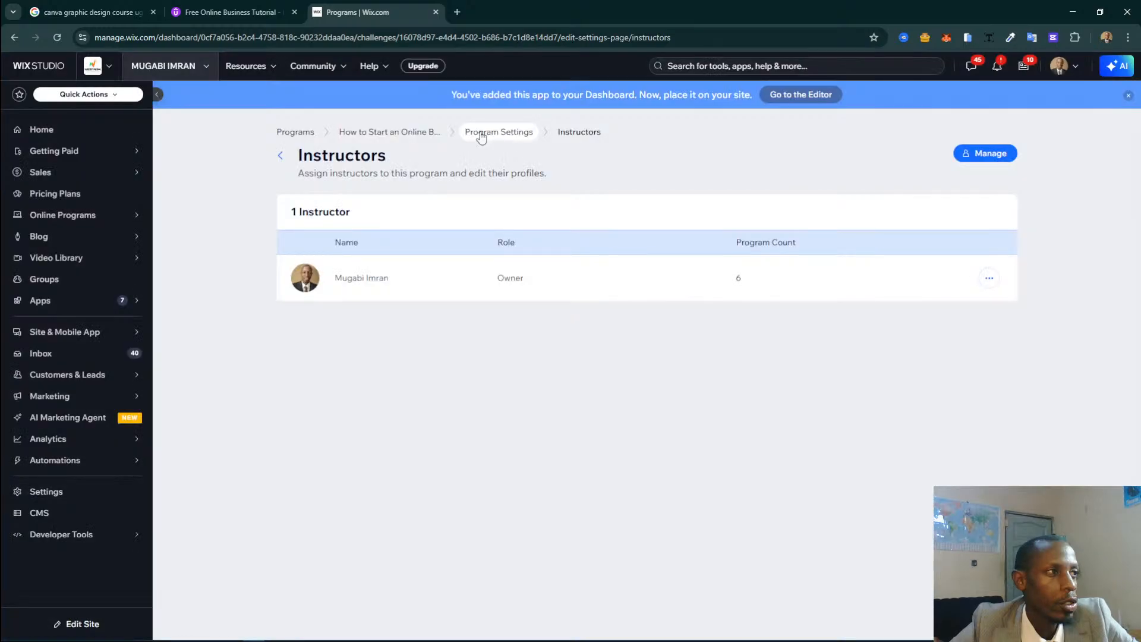
Return from the instructors page to the program settings and start creating a program certificate in Rewards.
{"action": "left_click", "coordinate": [480, 134]}
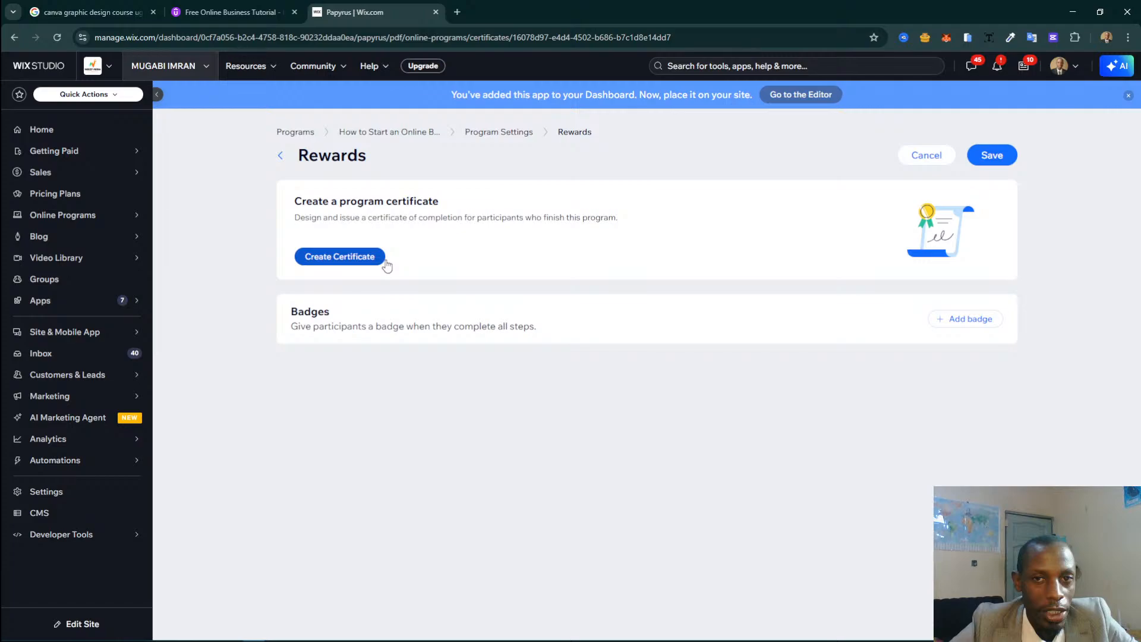
{"action": "left_click", "coordinate": [384, 262]}
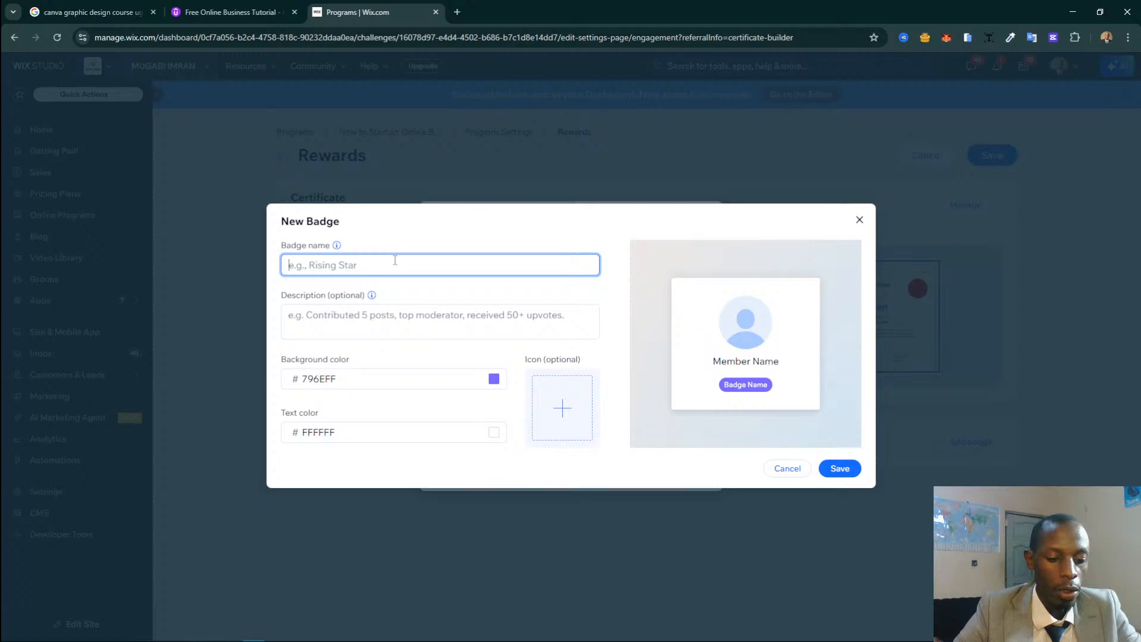
Start adding an icon to the new badge and search the Wix vector art for online.
{"action": "left_click", "coordinate": [562, 408]}
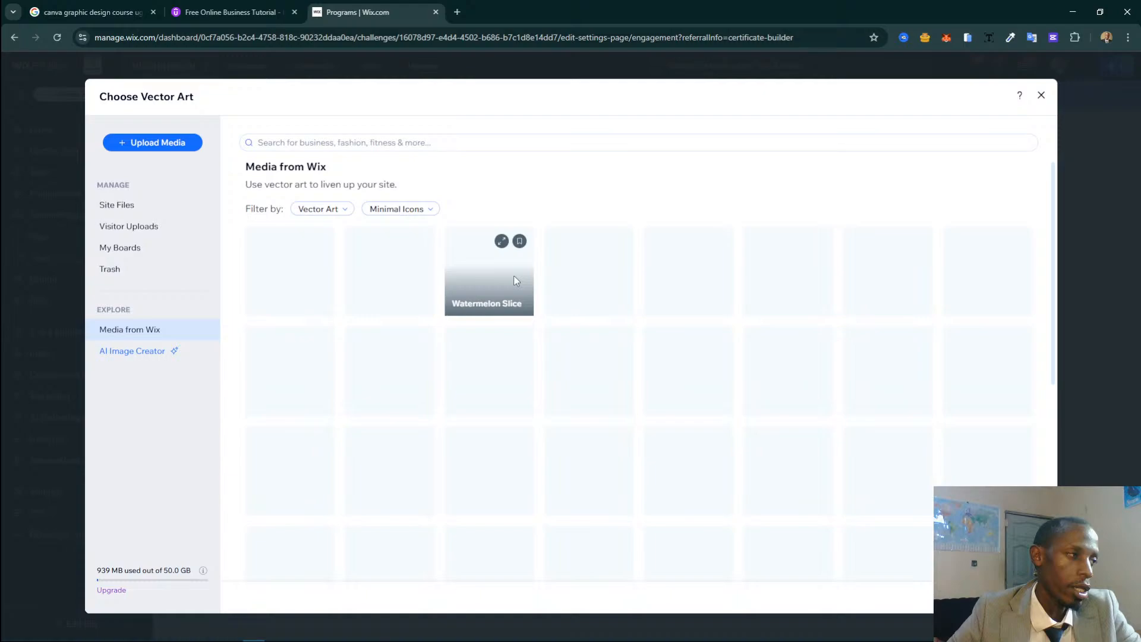
{"action": "left_click", "coordinate": [393, 141]}
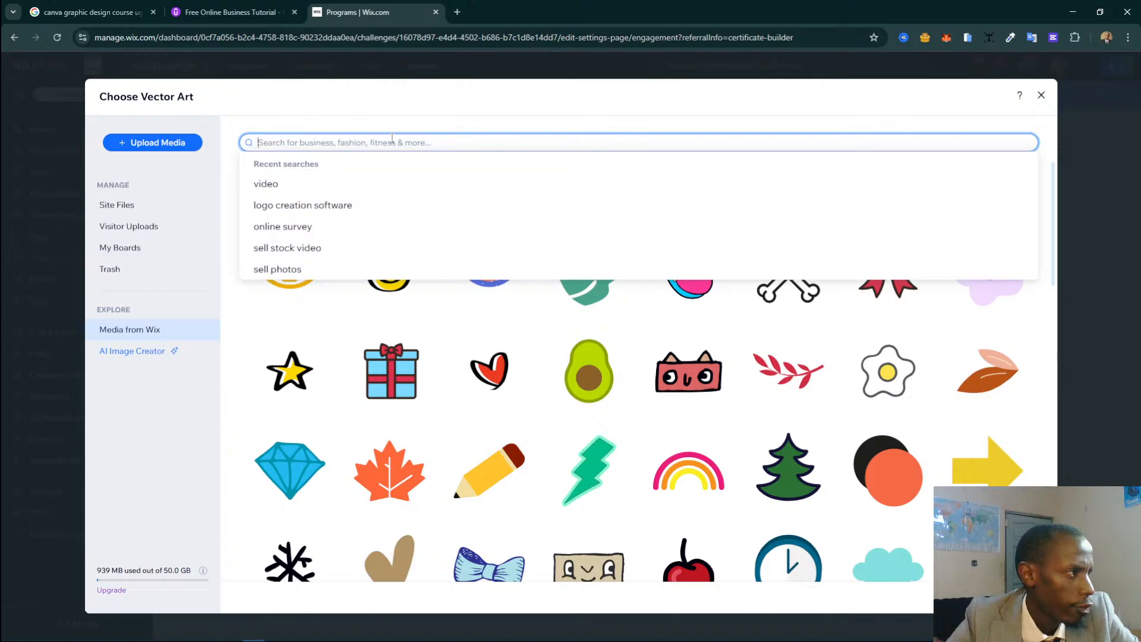
{"action": "type", "text": "online"}
{"action": "key", "text": "Return"}
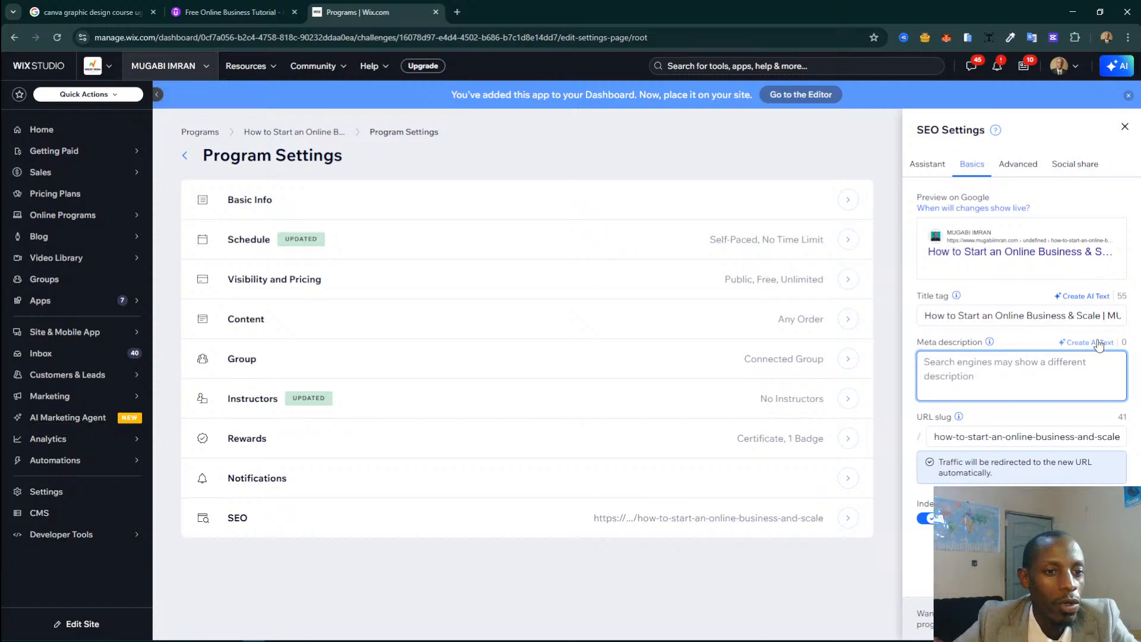
Generate AI text for the meta description in the program's SEO settings.
{"action": "left_click", "coordinate": [1099, 343]}
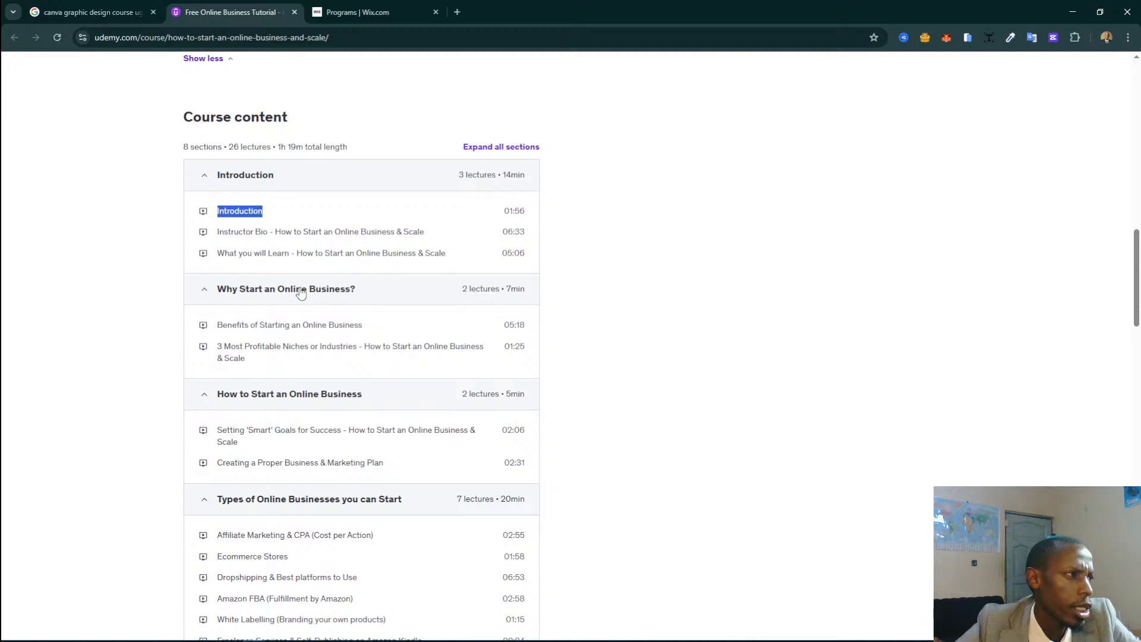
Compare the Wix program's content sections with the section and lecture titles of the Udemy course.
{"action": "key", "text": "ctrl+Tab"}
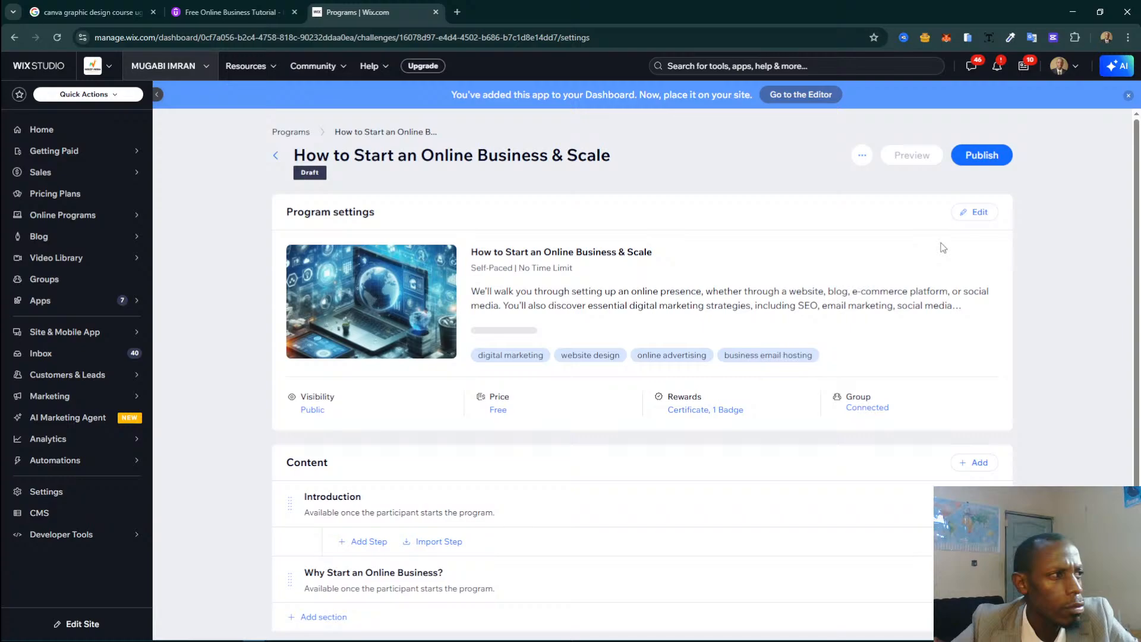
{"action": "scroll", "coordinate": [462, 497], "scroll_direction": "down", "scroll_amount": 1}
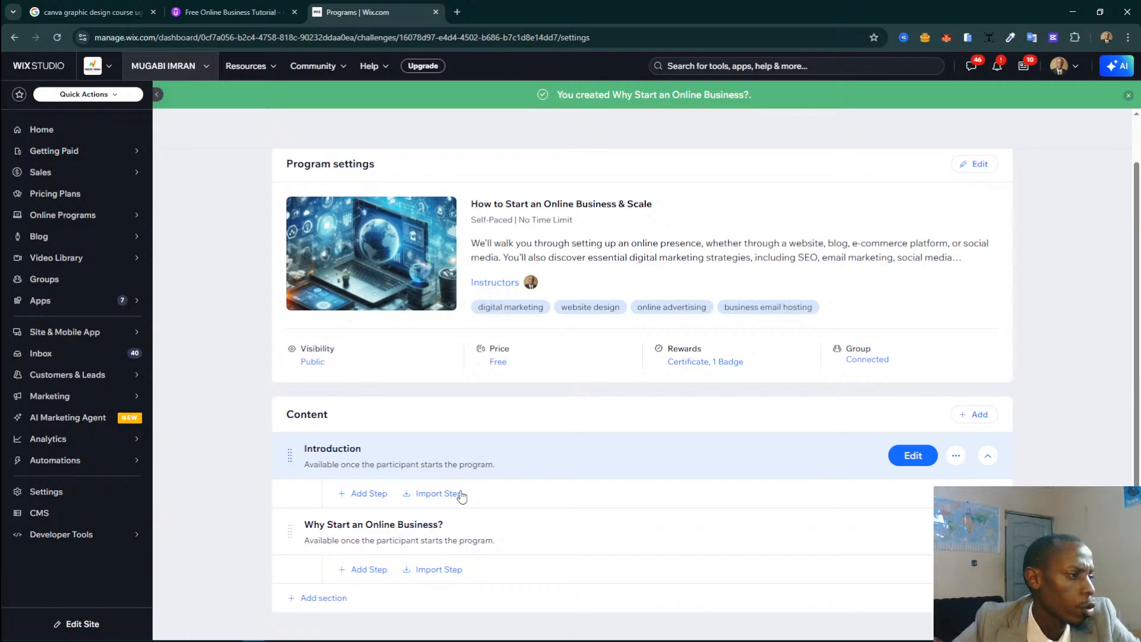
{"action": "left_click", "coordinate": [233, 12]}
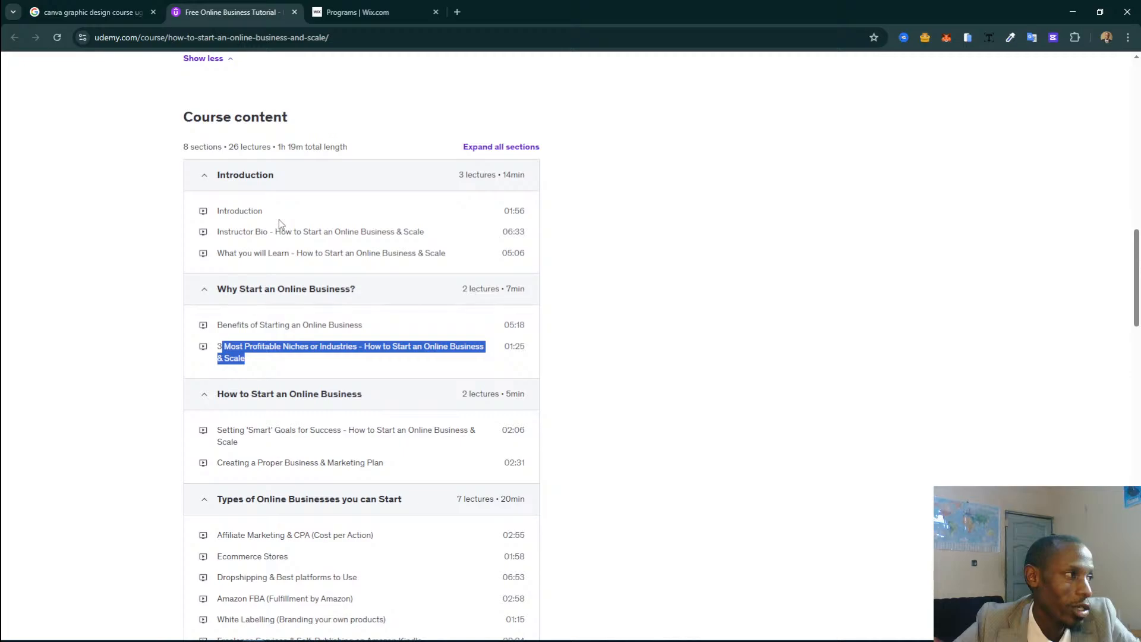
{"action": "key", "text": "ctrl+Tab"}
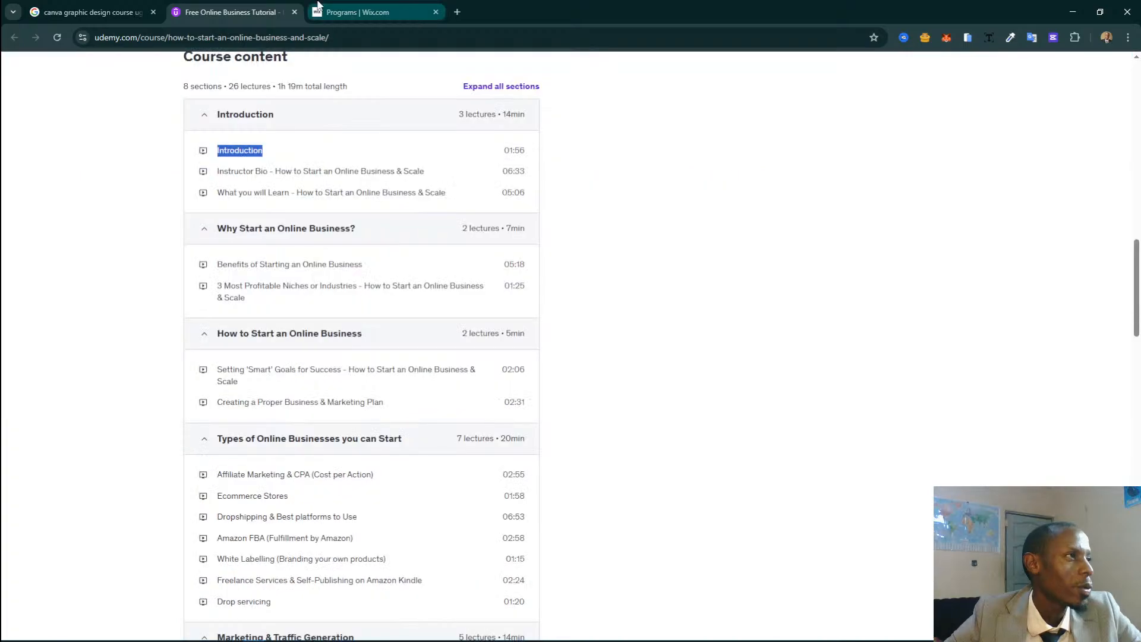
Return to the Wix program and choose Media Manager as the source of the Introduction step's video.
{"action": "left_click", "coordinate": [318, 8]}
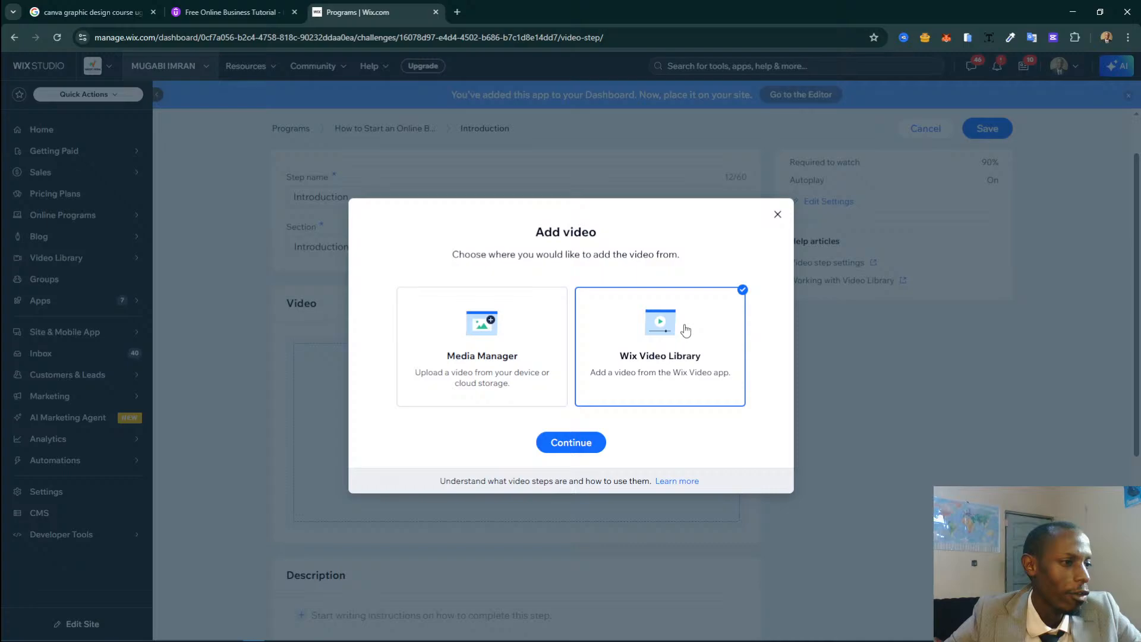
{"action": "left_click", "coordinate": [550, 389]}
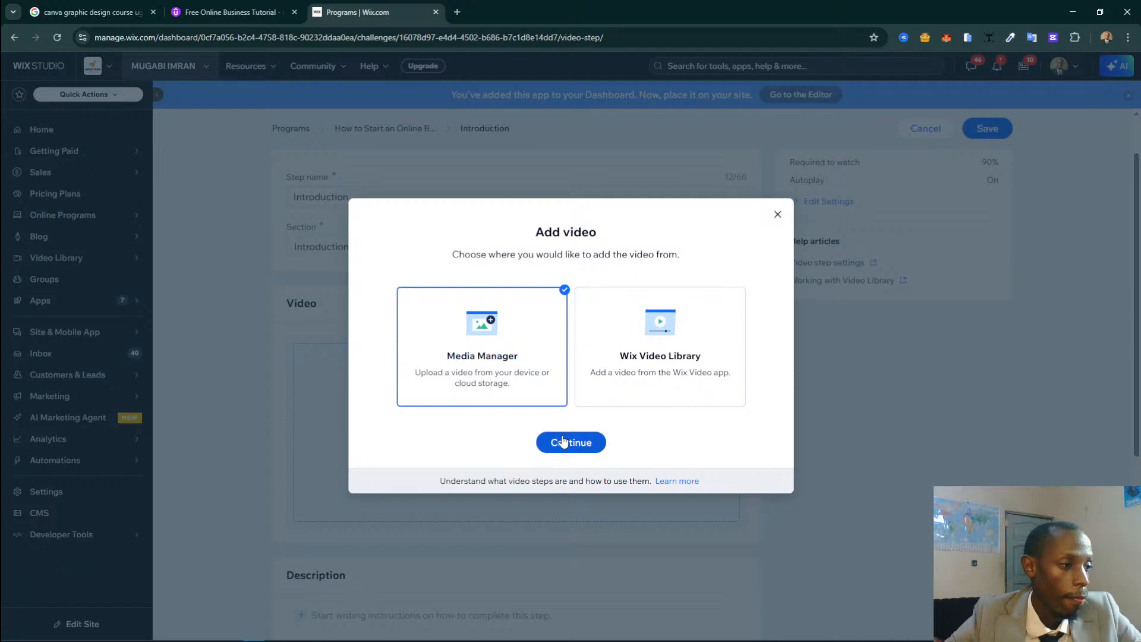
{"action": "left_click", "coordinate": [562, 442]}
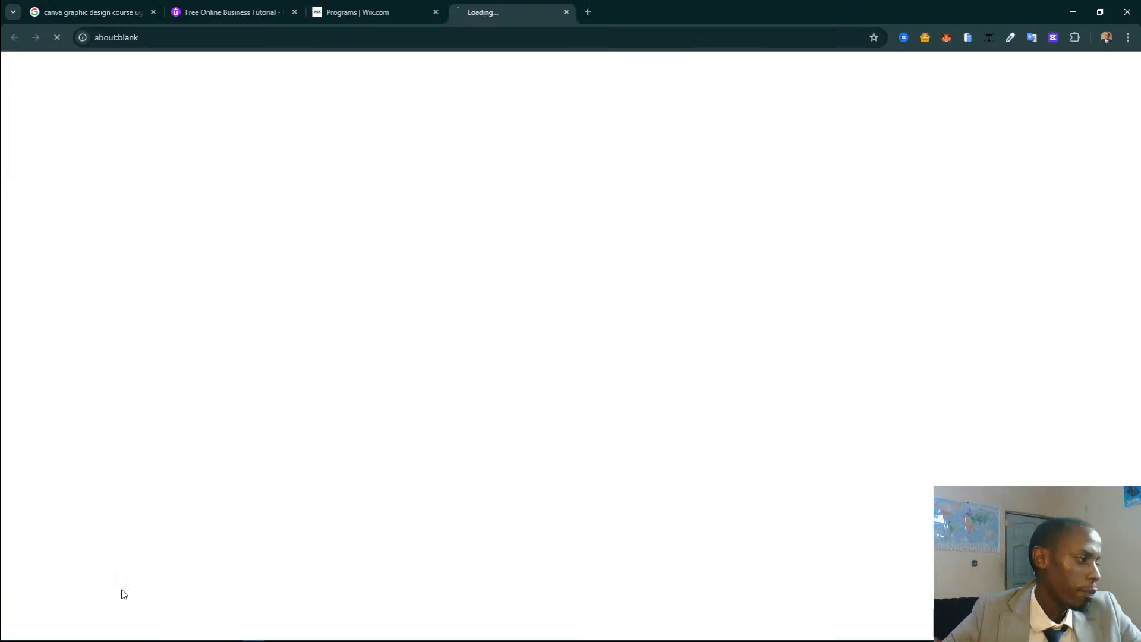
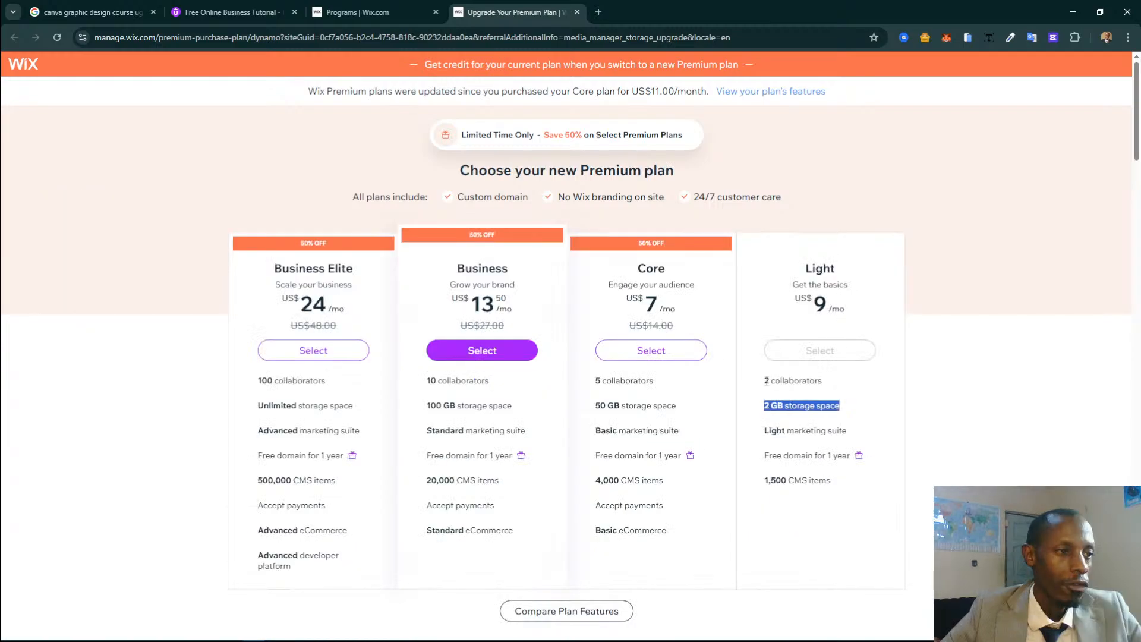
Compare the collaborators, payment, eCommerce and pricing details of the Light, Core and Business Premium plans, staying on the page.
{"action": "left_click_drag", "start_coordinate": [765, 380], "coordinate": [888, 386]}
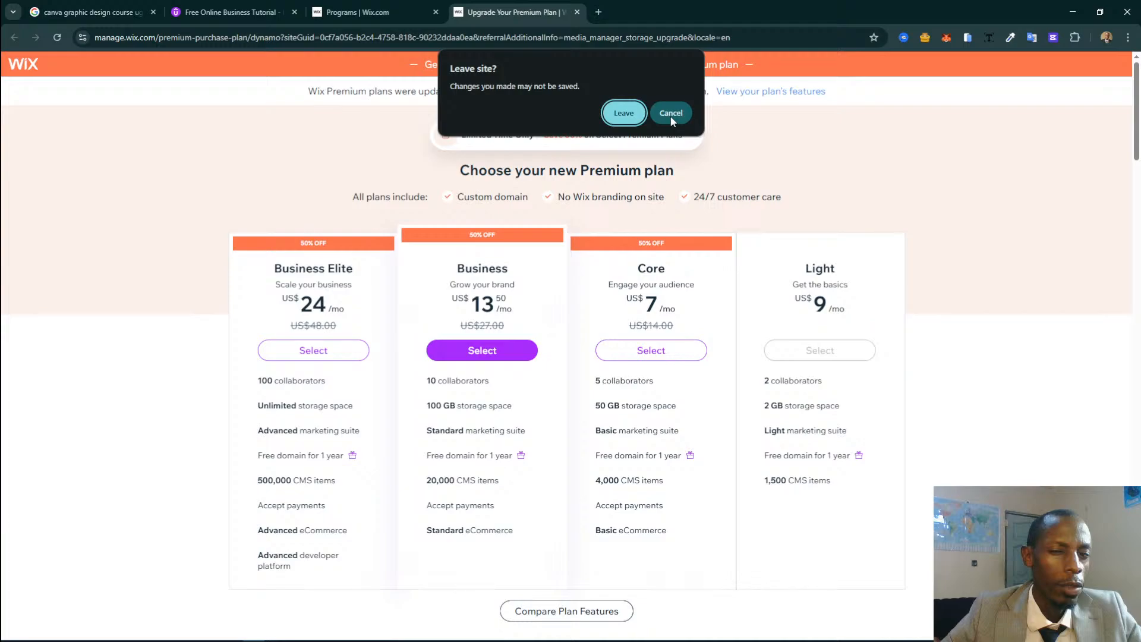
{"action": "left_click", "coordinate": [670, 115]}
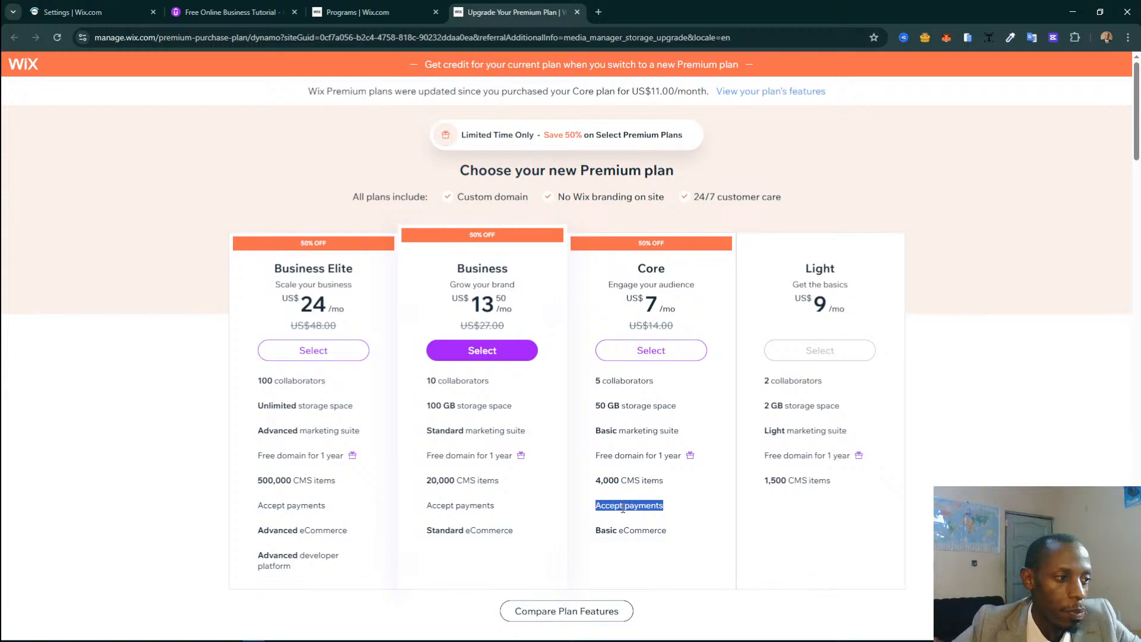
{"action": "triple_click", "coordinate": [627, 530]}
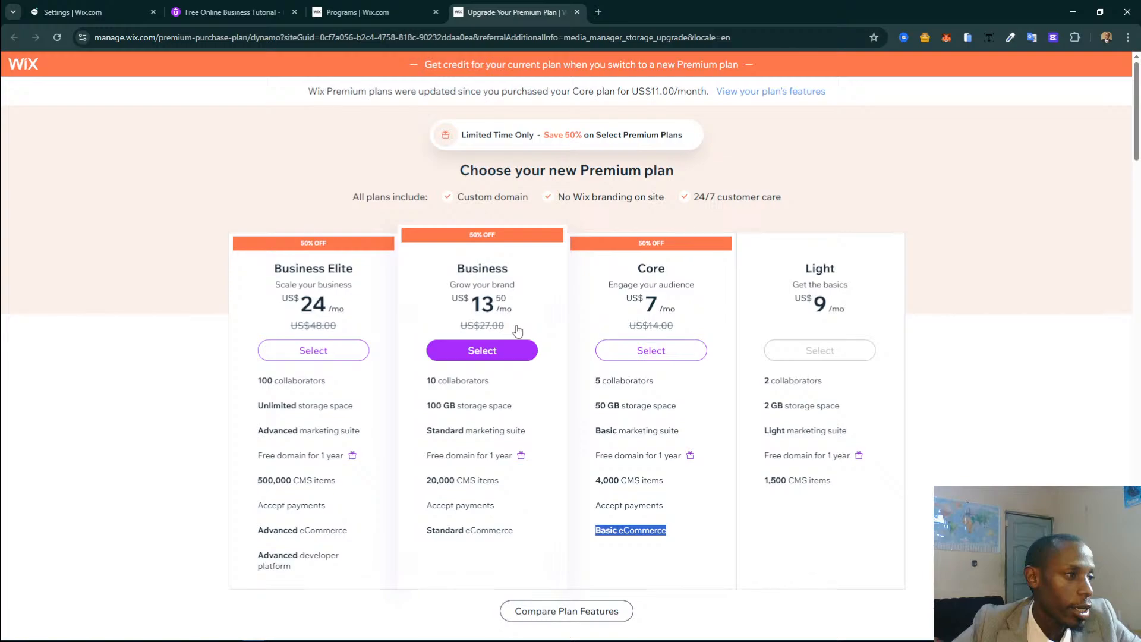
{"action": "double_click", "coordinate": [518, 331]}
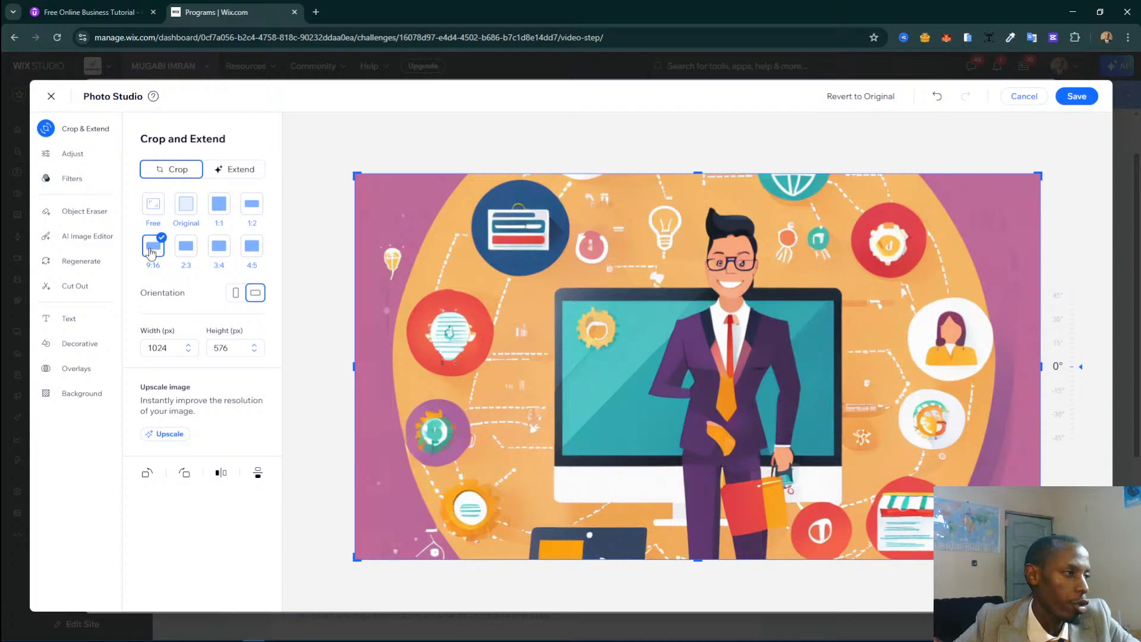
Upscale the cropped illustration of the businessman in Photo Studio and save the edited image.
{"action": "left_click", "coordinate": [168, 434]}
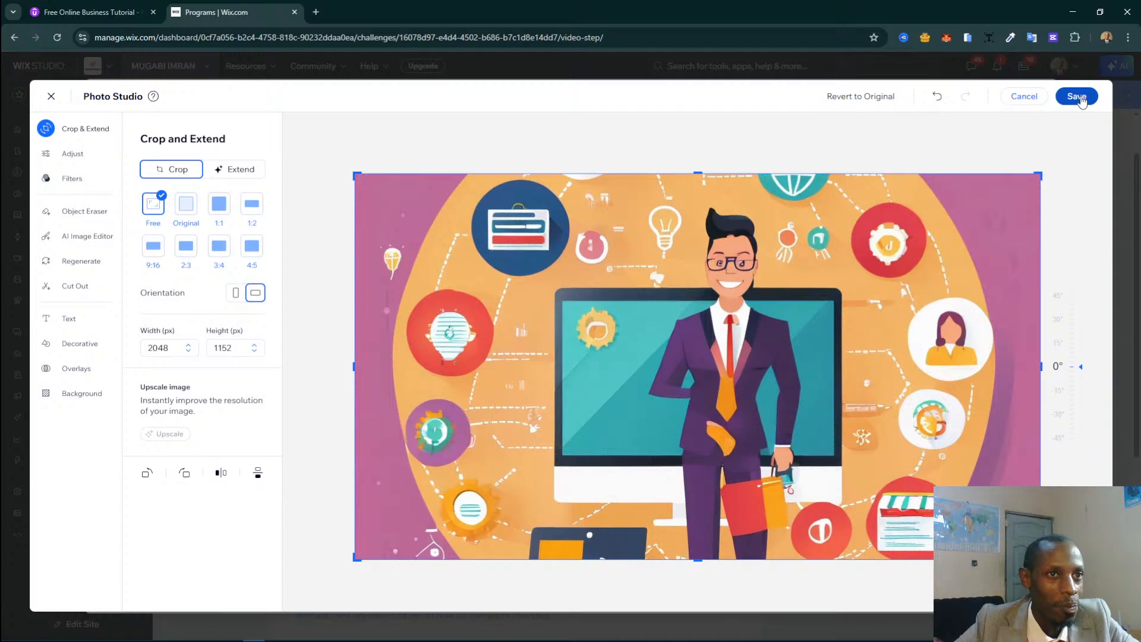
{"action": "left_click", "coordinate": [1079, 97]}
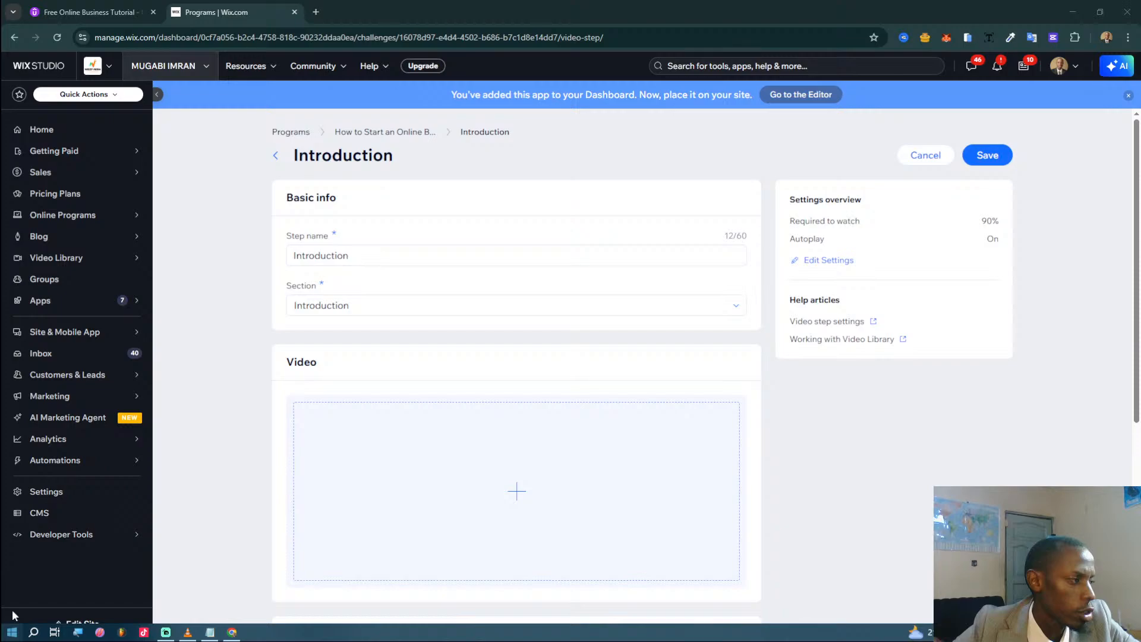
Open the site files to choose the Introduction step's video and start a new folder there.
{"action": "left_click", "coordinate": [517, 491]}
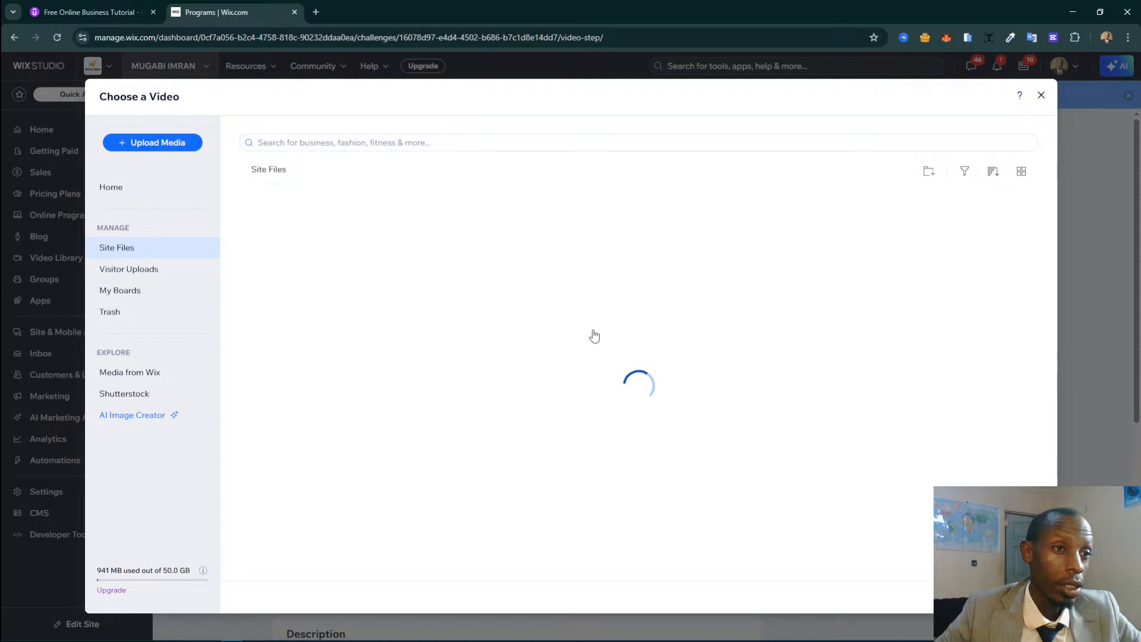
{"action": "left_click", "coordinate": [765, 174]}
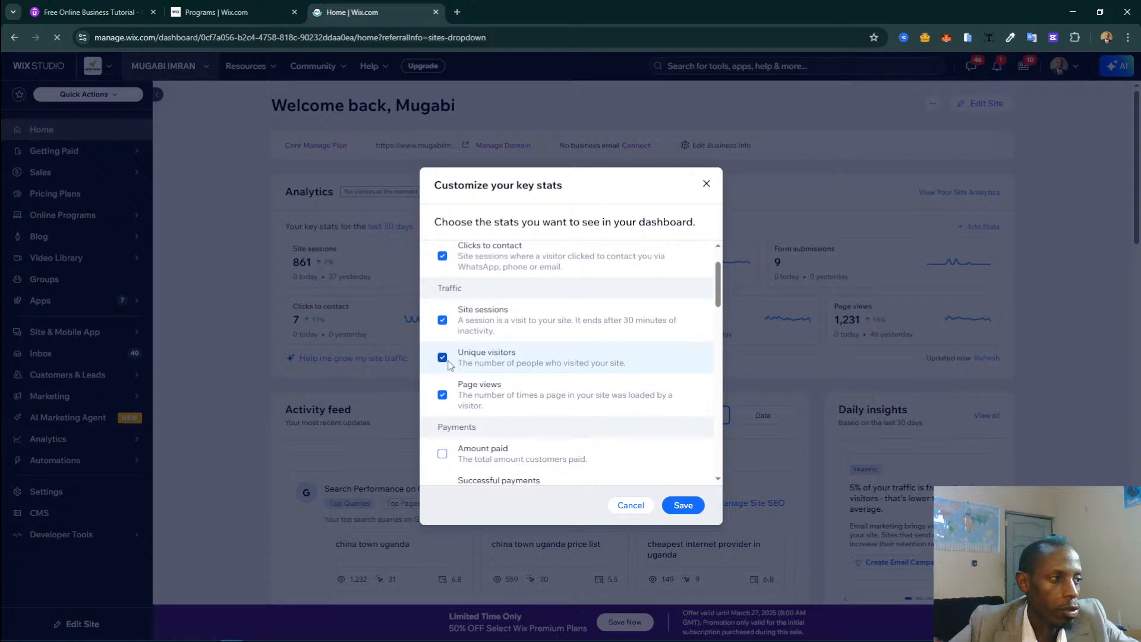
Look through the traffic, payments, blog and sales stats available for the dashboard's key stats.
{"action": "scroll", "coordinate": [464, 356], "scroll_direction": "down", "scroll_amount": 6}
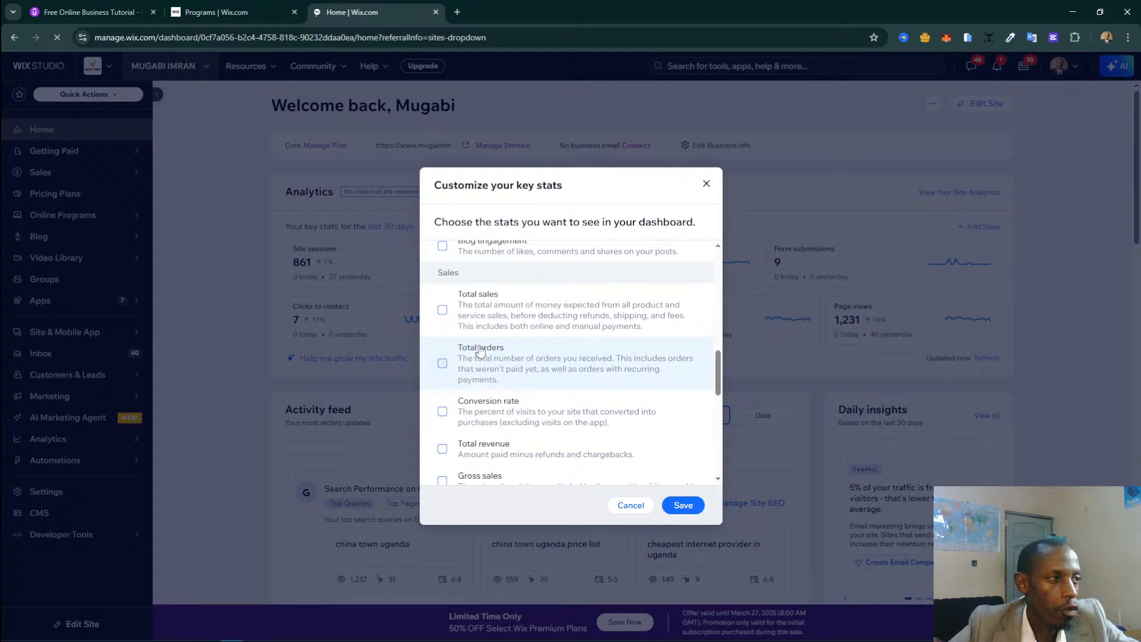
{"action": "scroll", "coordinate": [512, 369], "scroll_direction": "up", "scroll_amount": 1}
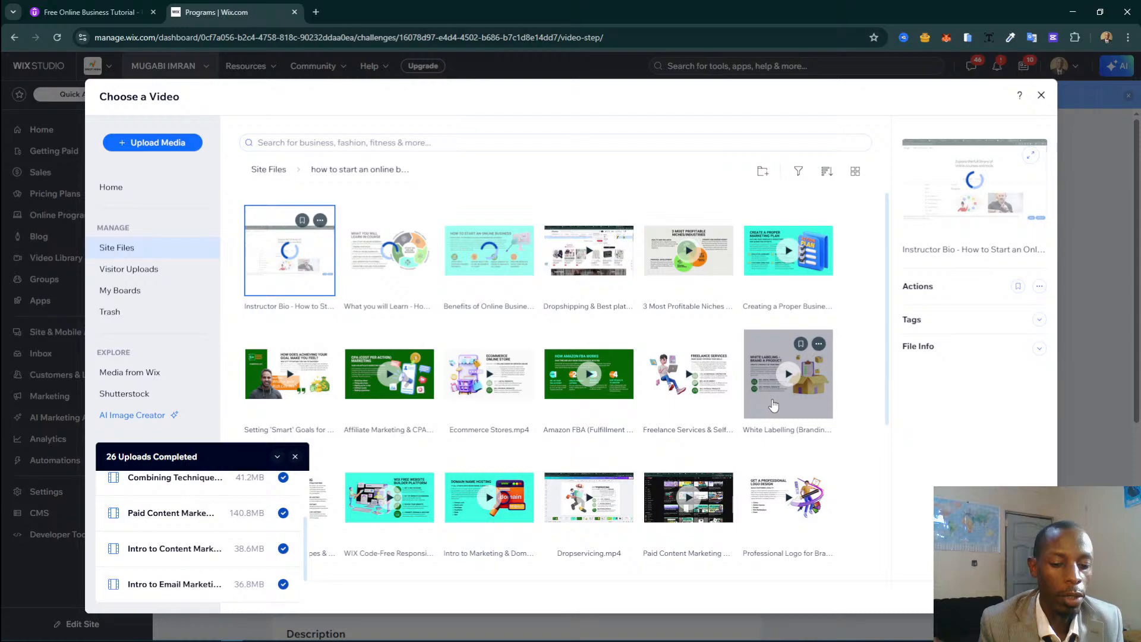
Switch to the Udemy course page to check its lecture titles.
{"action": "left_click", "coordinate": [122, 7]}
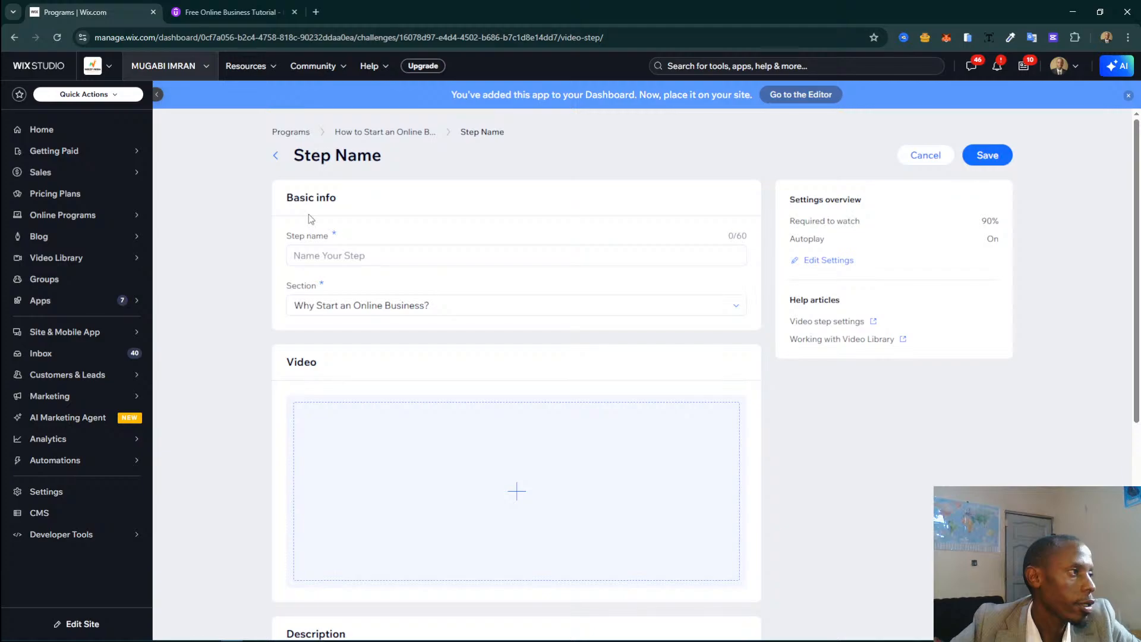
Name the new video step "3 Most Profitable Niches or Industries" and start adding its video.
{"action": "left_click", "coordinate": [730, 247]}
{"action": "type", "text": "3 Most Profitable Niches or Industries - How to Start an Onl"}
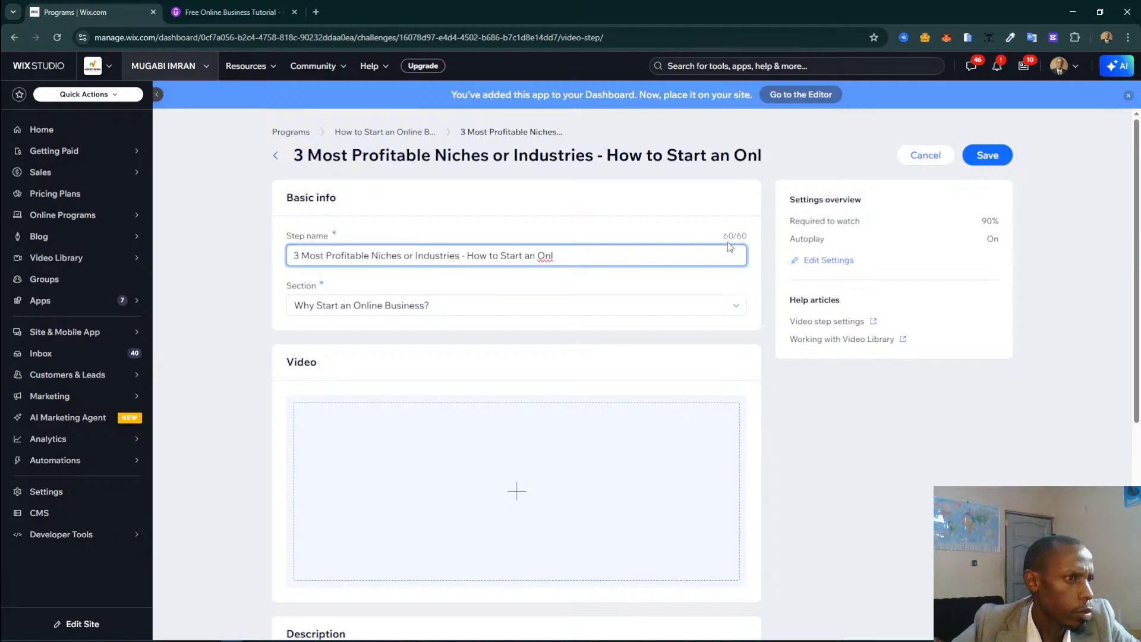
{"action": "left_click_drag", "start_coordinate": [730, 247], "coordinate": [459, 255]}
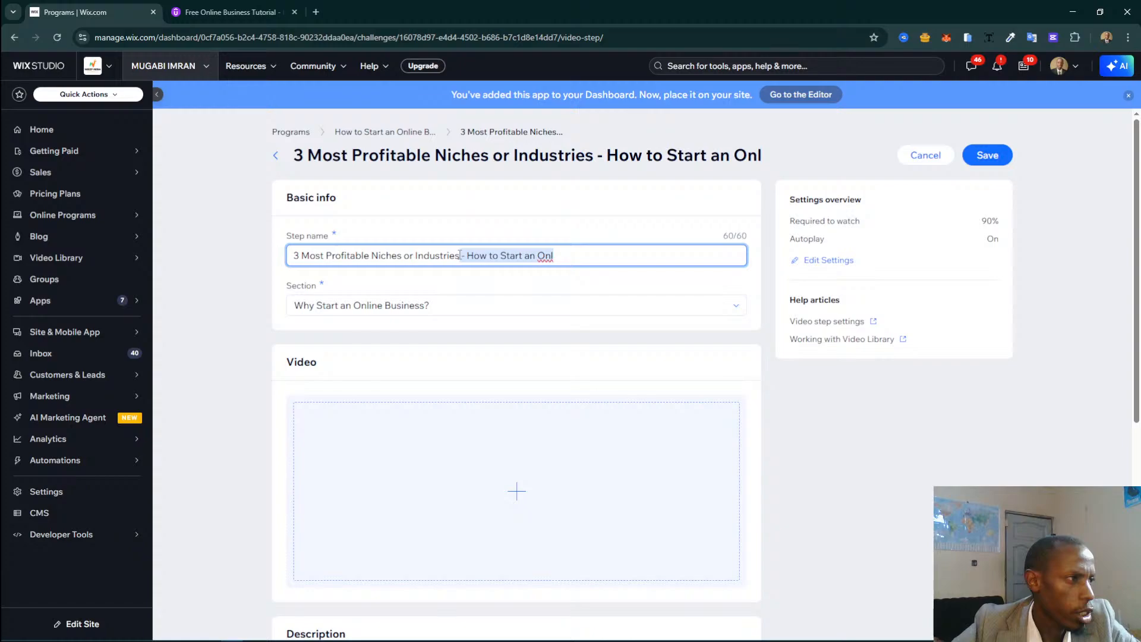
{"action": "key", "text": "BackSpace"}
{"action": "left_click", "coordinate": [538, 428]}
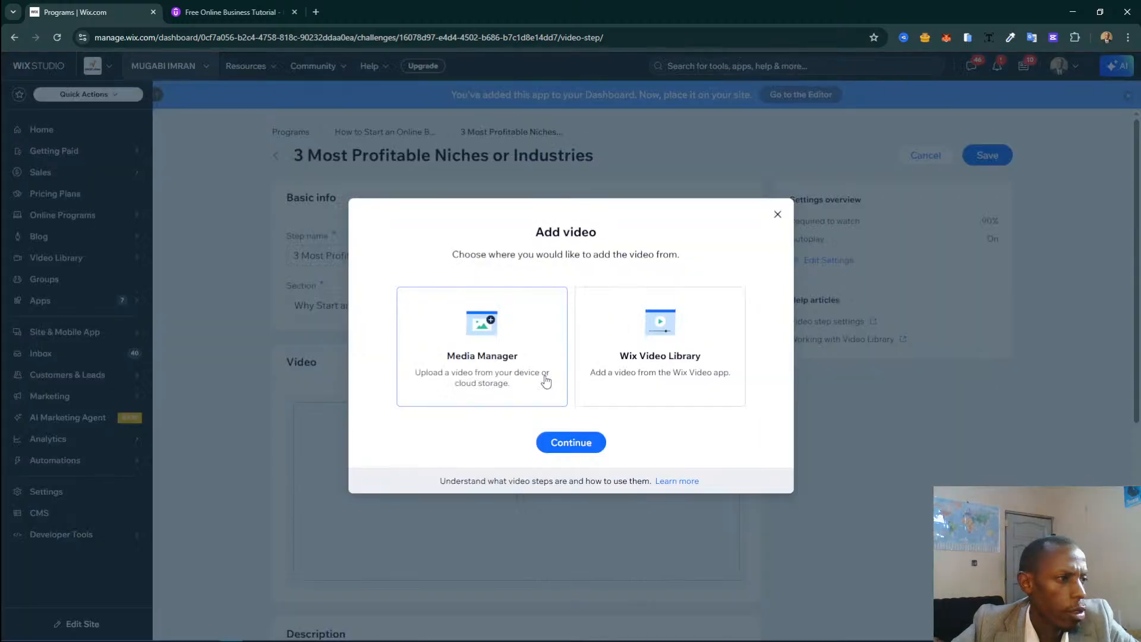